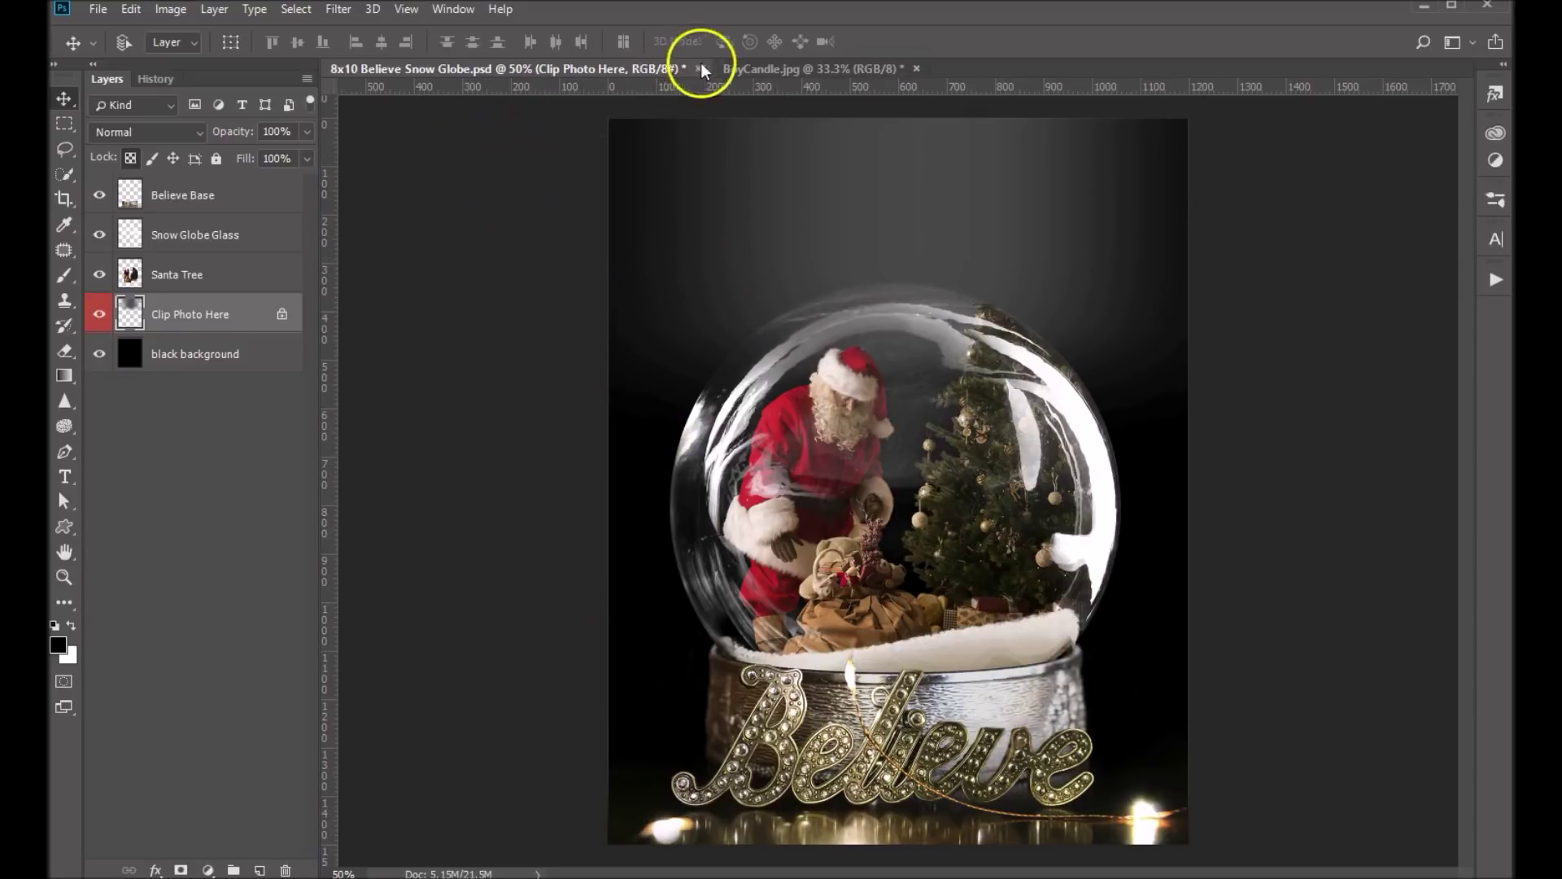
# - Switch to the BoyCandle.jpg photo of the boy holding a glowing candle
pyautogui.click(778, 70)
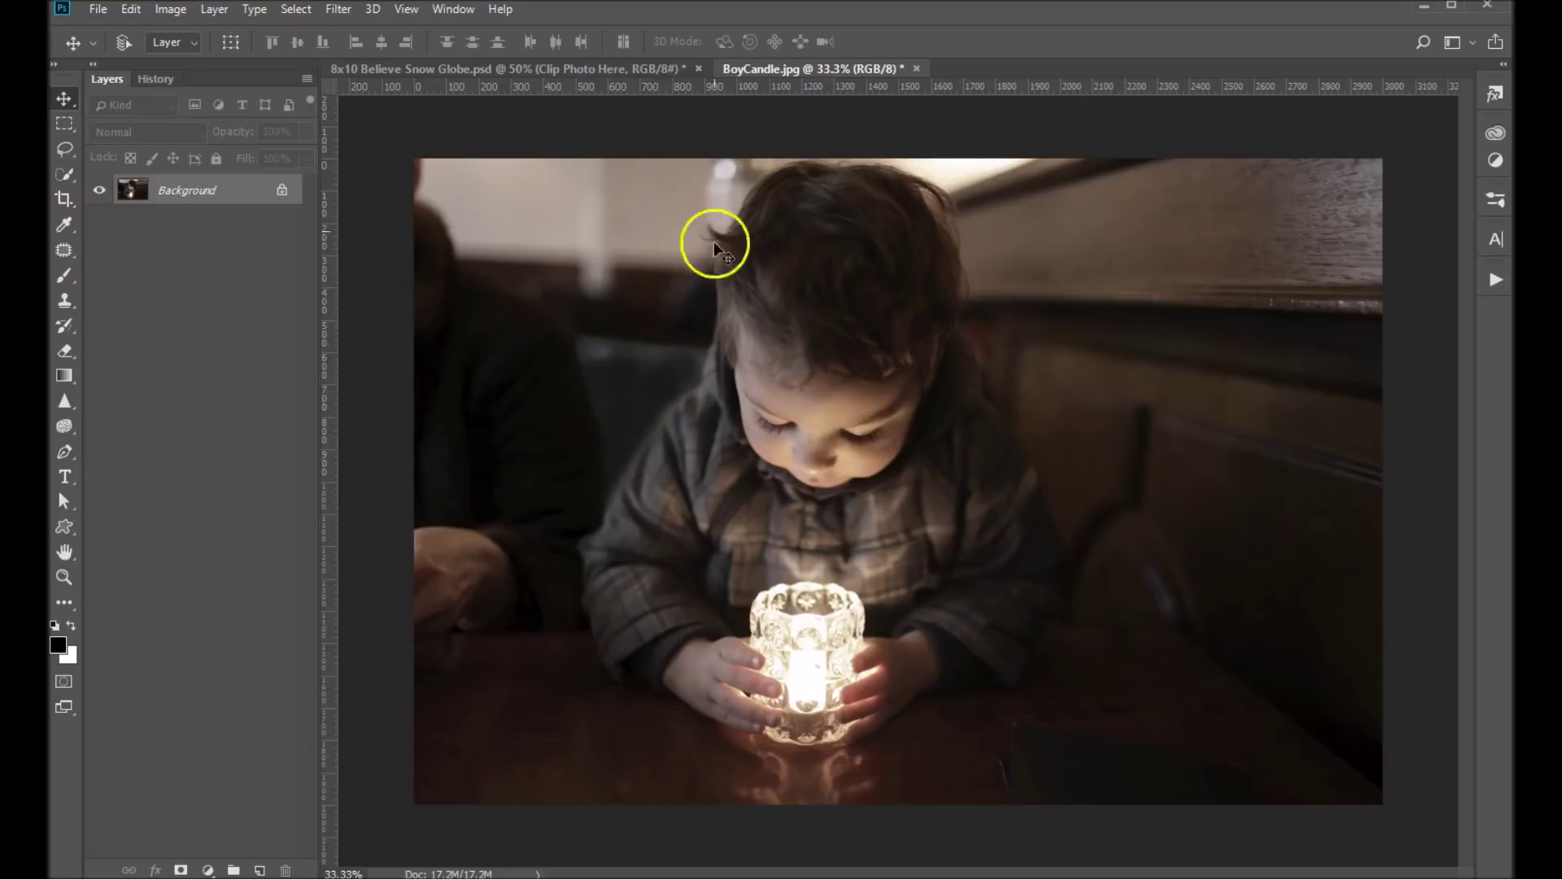
pyautogui.click(611, 65)
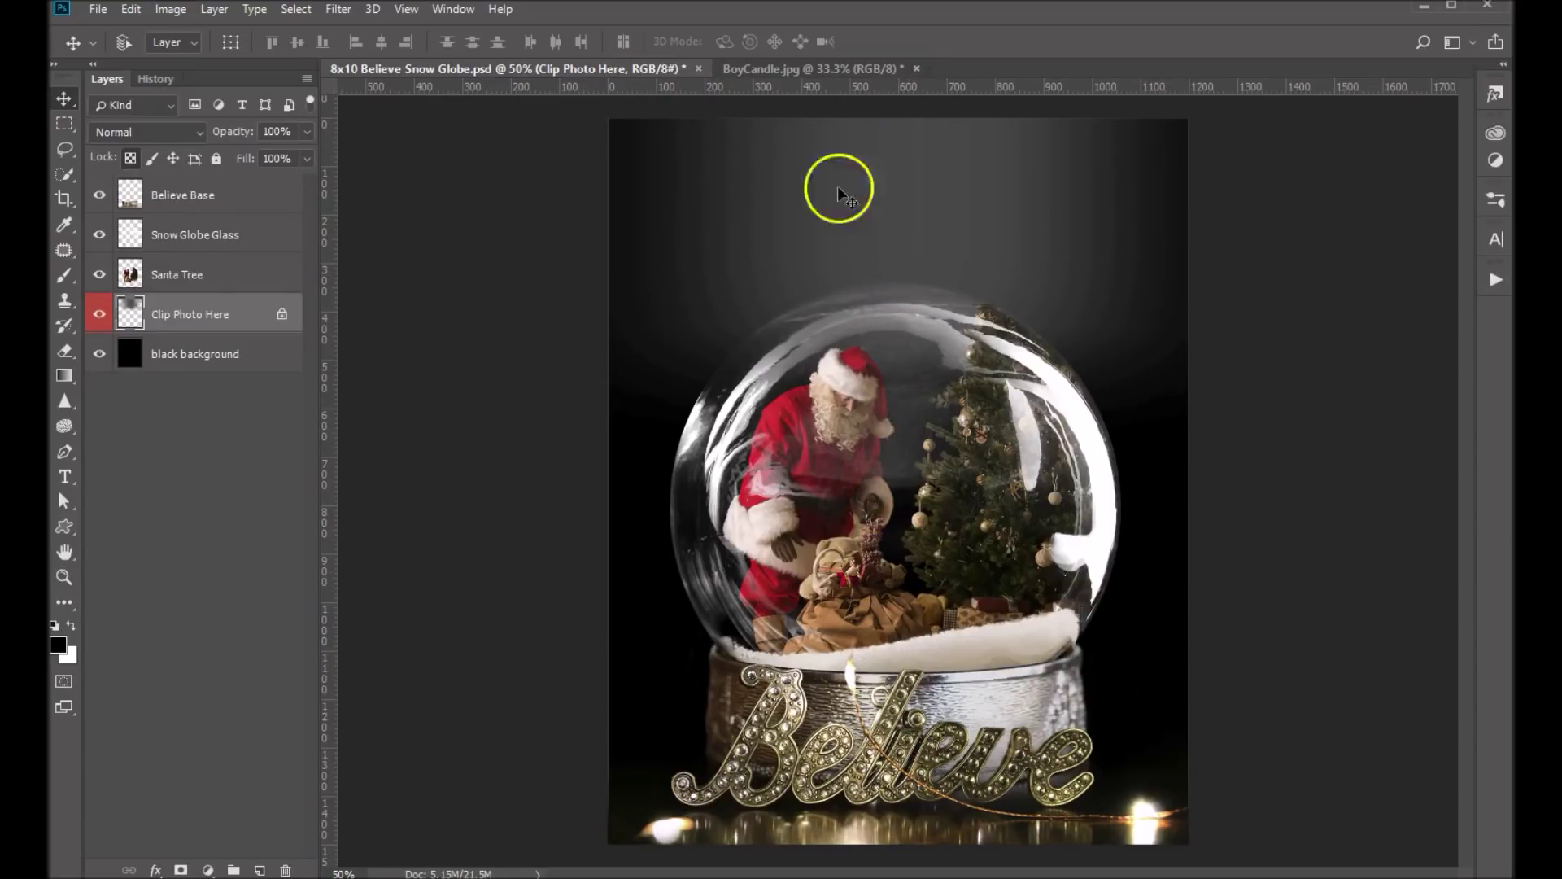
pyautogui.click(851, 74)
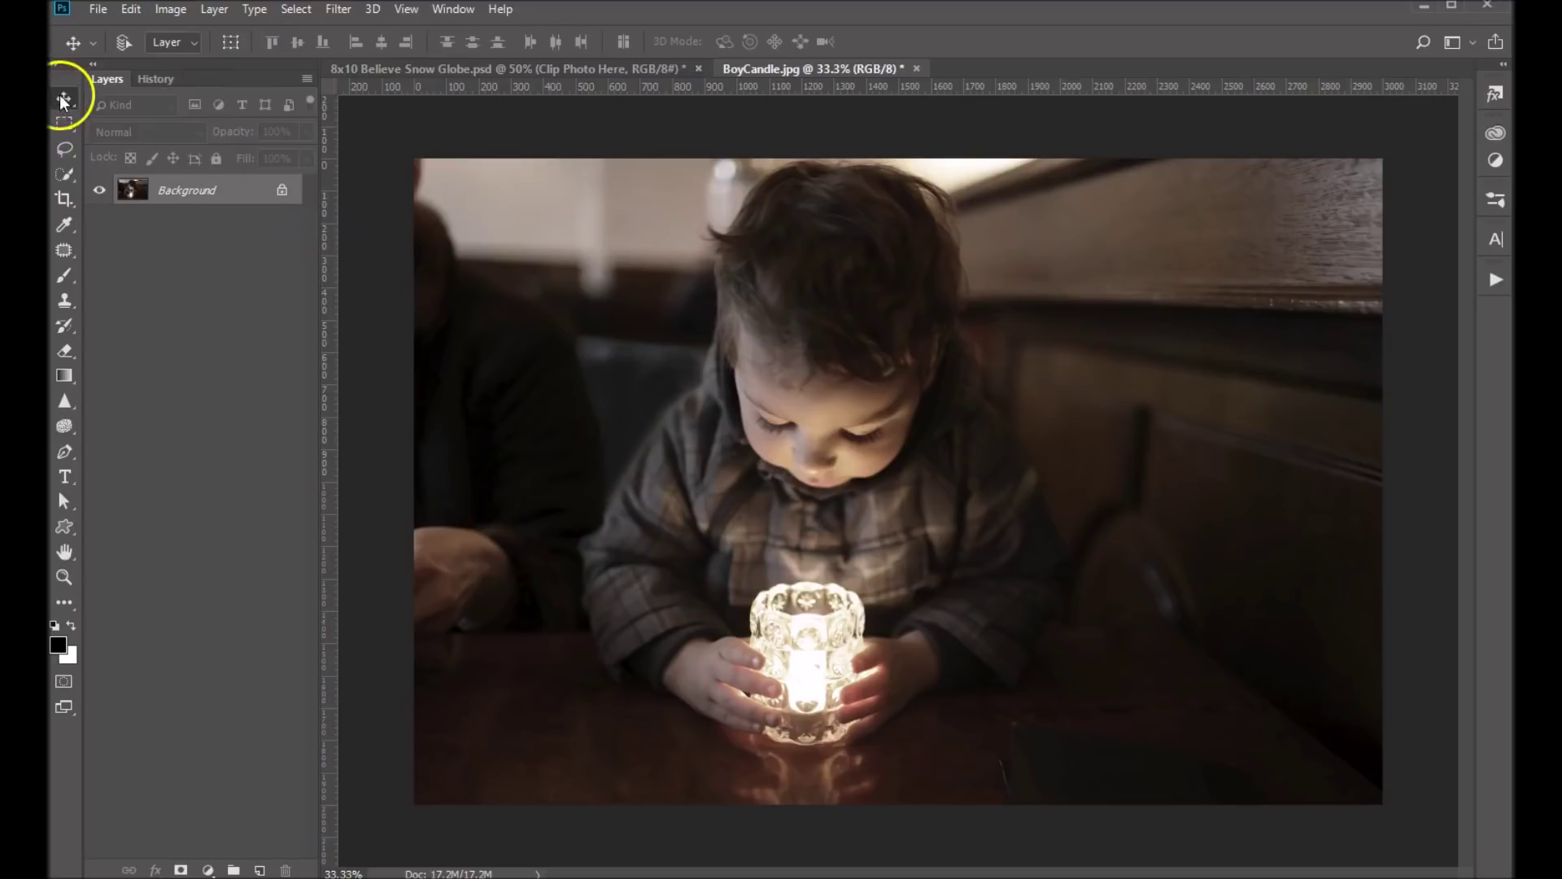
# - Drag the boy photo into the snow globe document as a new layer, shifted down-right
pyautogui.click(868, 302)
pyautogui.moveTo(867, 305); pyautogui.dragTo(590, 70)
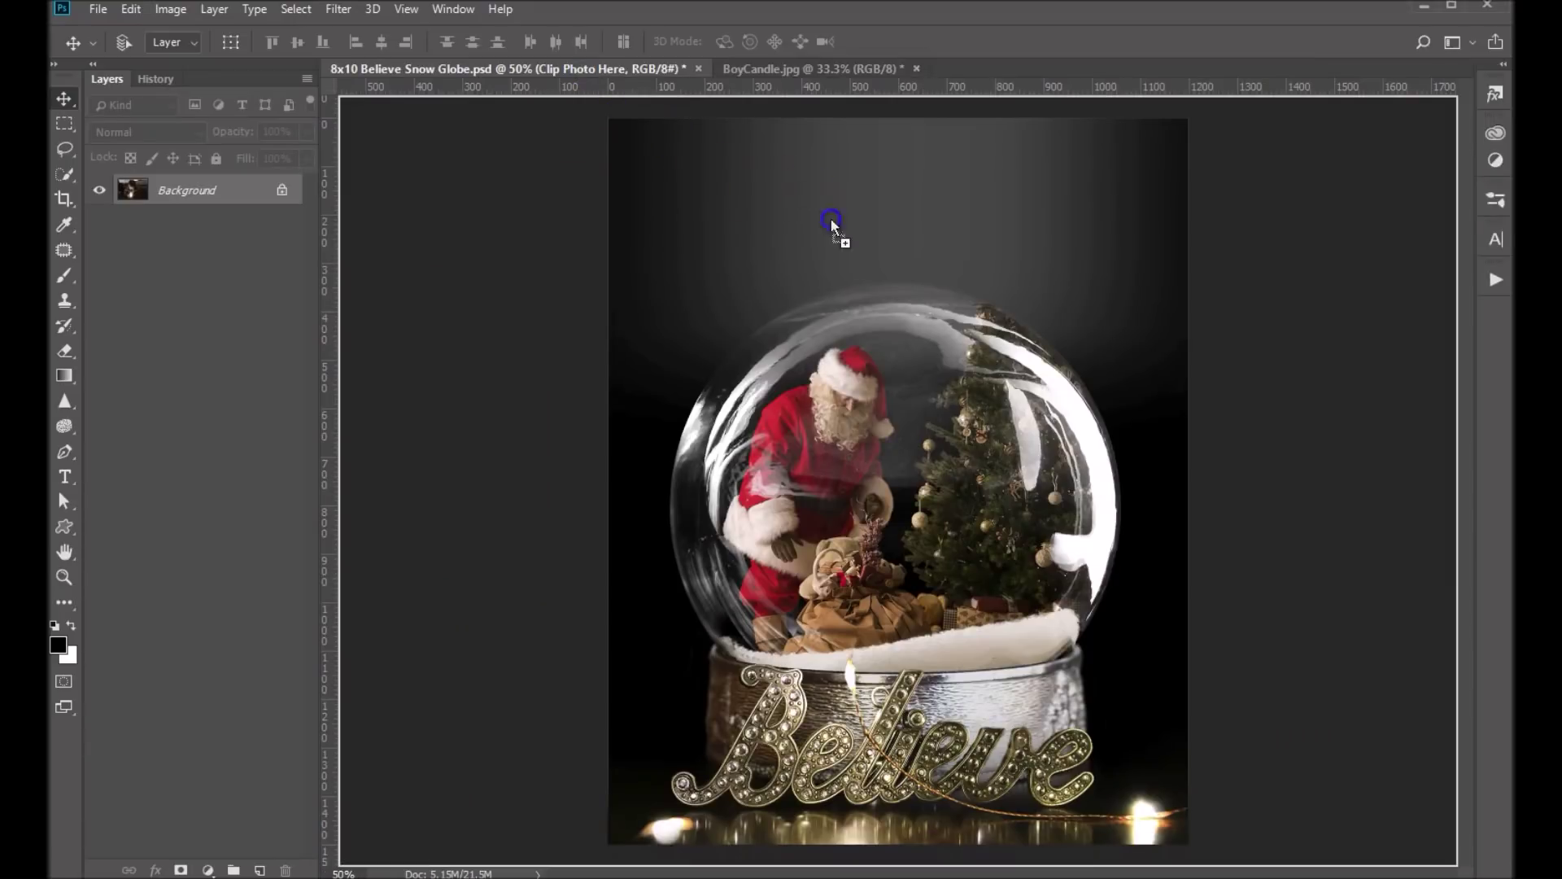
pyautogui.moveTo(832, 219); pyautogui.dragTo(847, 228)
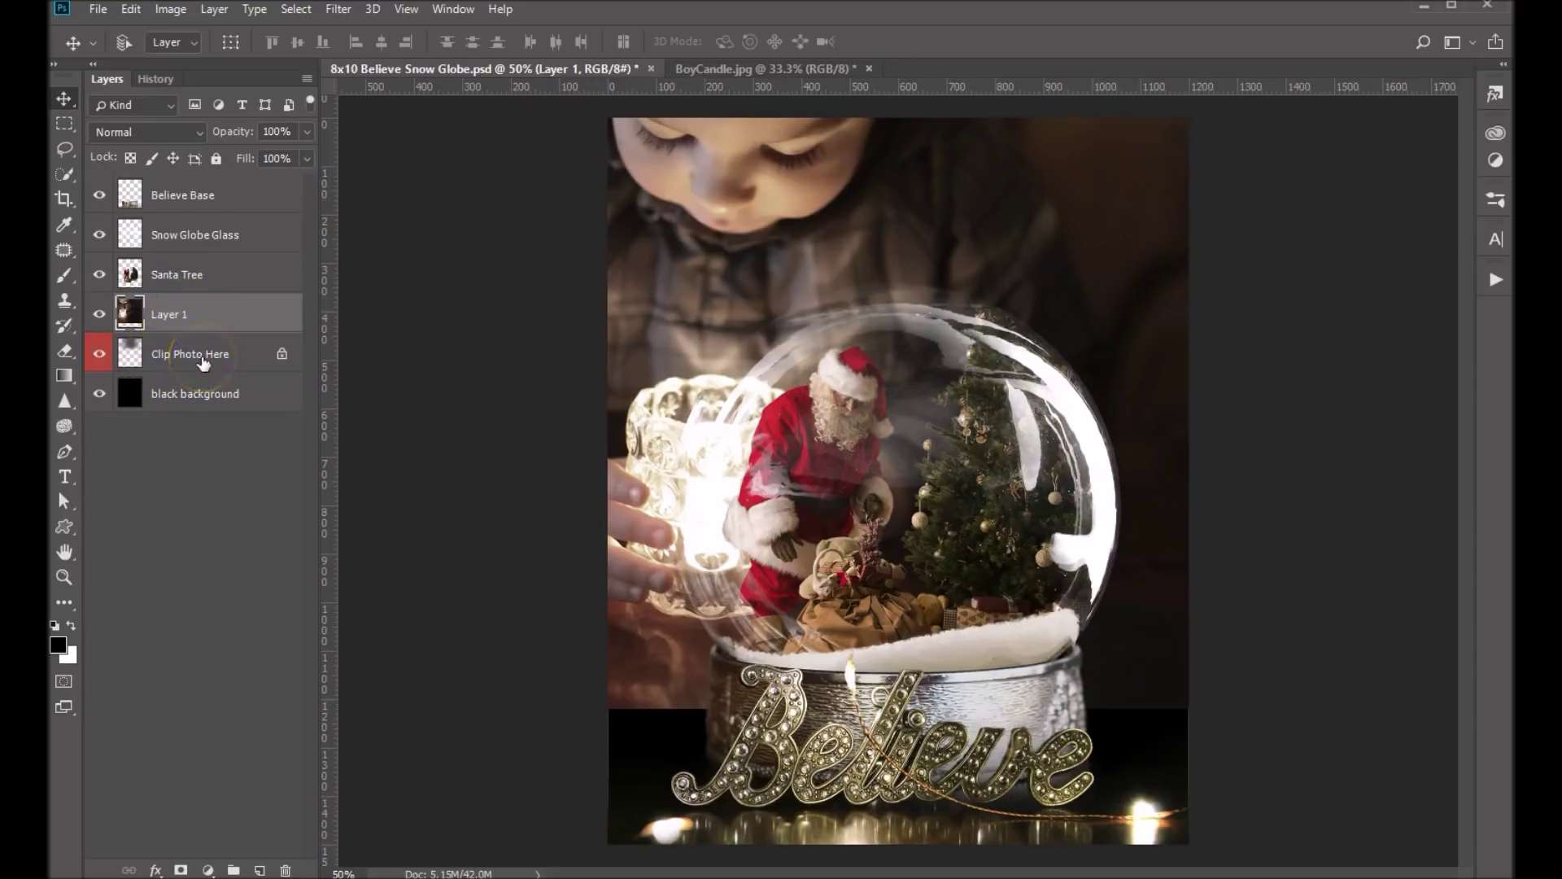
pyautogui.moveTo(744, 181); pyautogui.dragTo(876, 356)
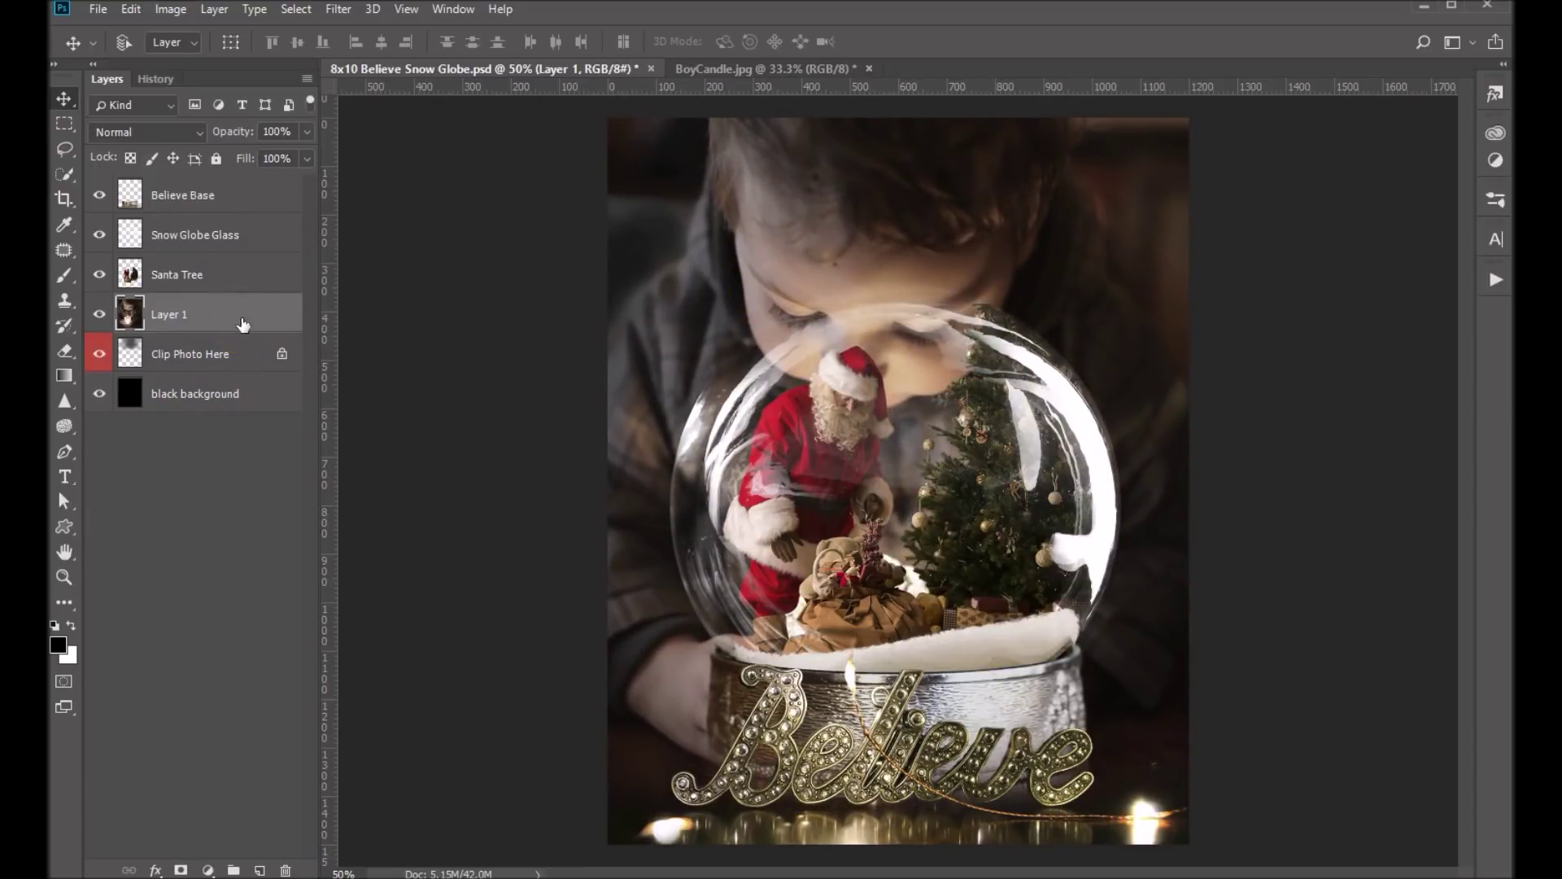
# - Clip the boy photo layer to the Clip Photo Here layer and nudge it into place
pyautogui.rightClick(243, 321)
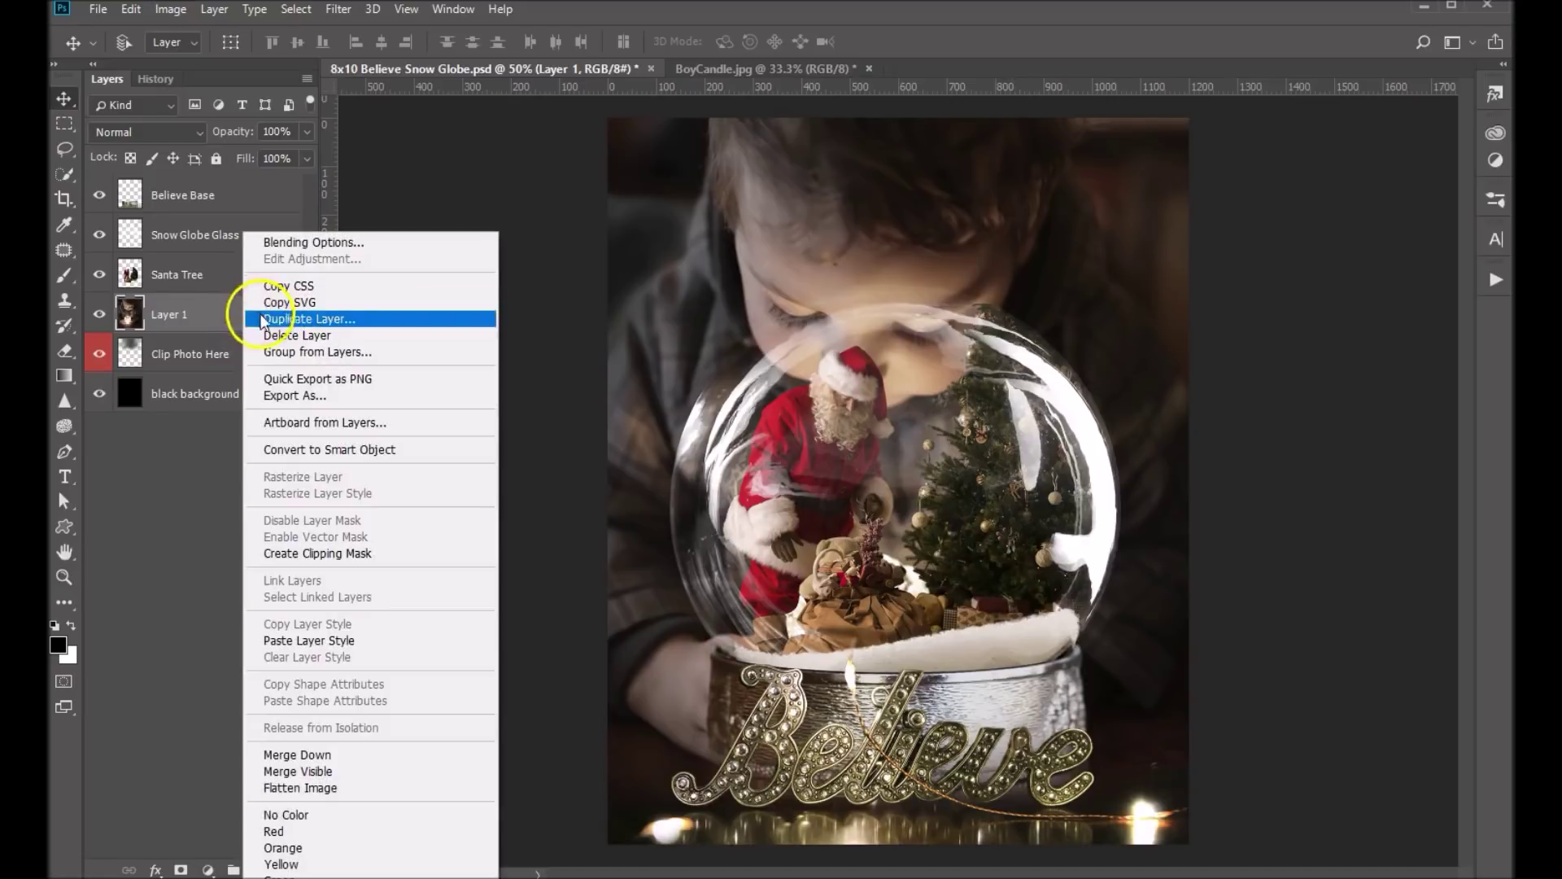
pyautogui.click(301, 556)
pyautogui.moveTo(890, 272); pyautogui.dragTo(889, 227)
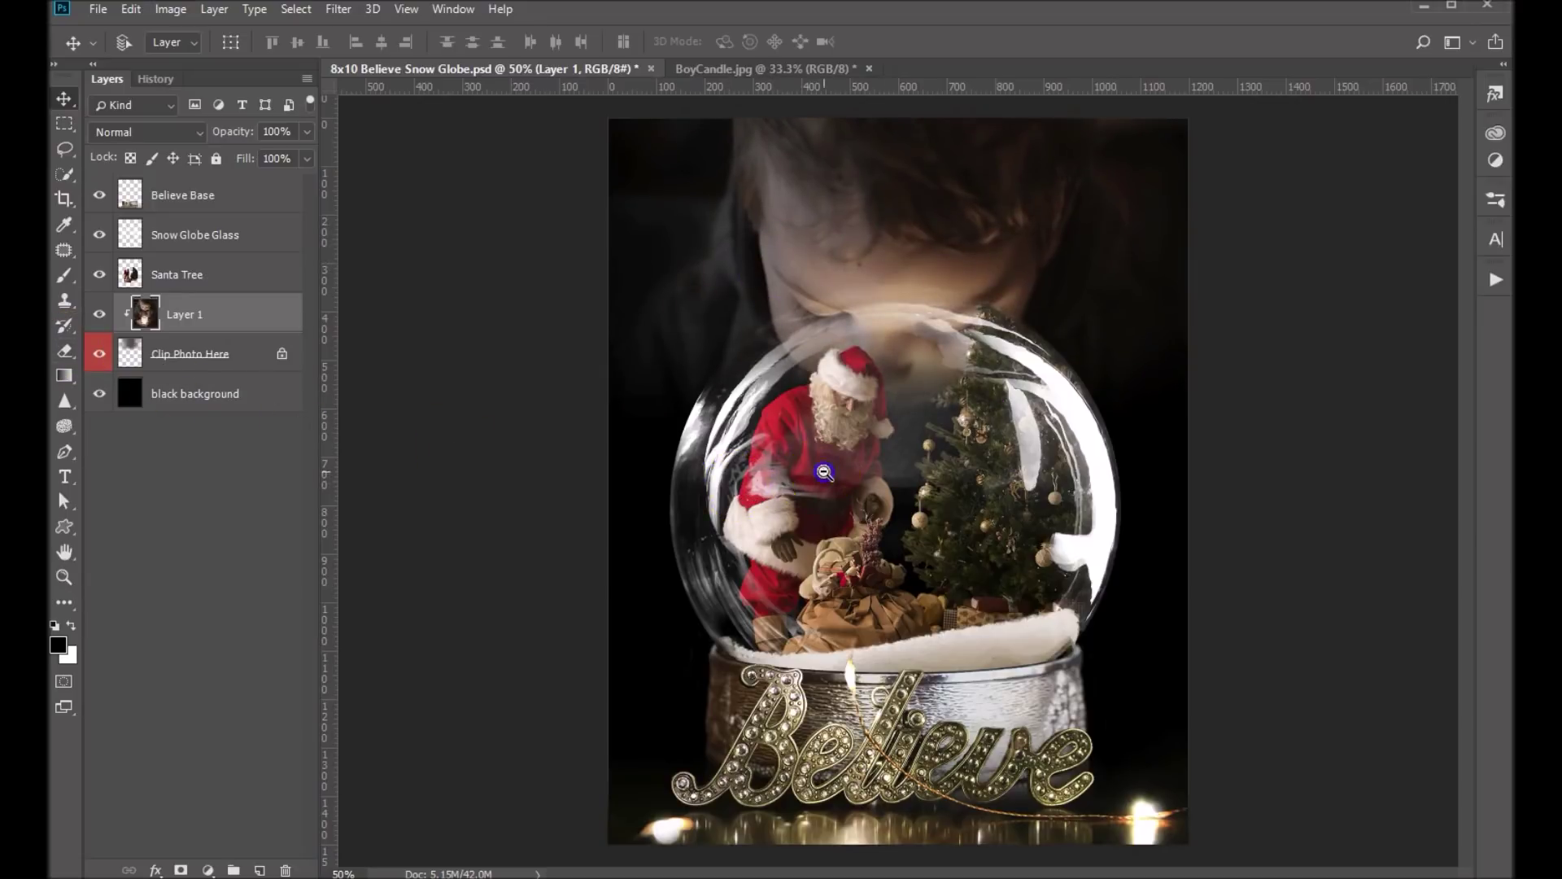
pyautogui.hotkey('ctrl', '-')
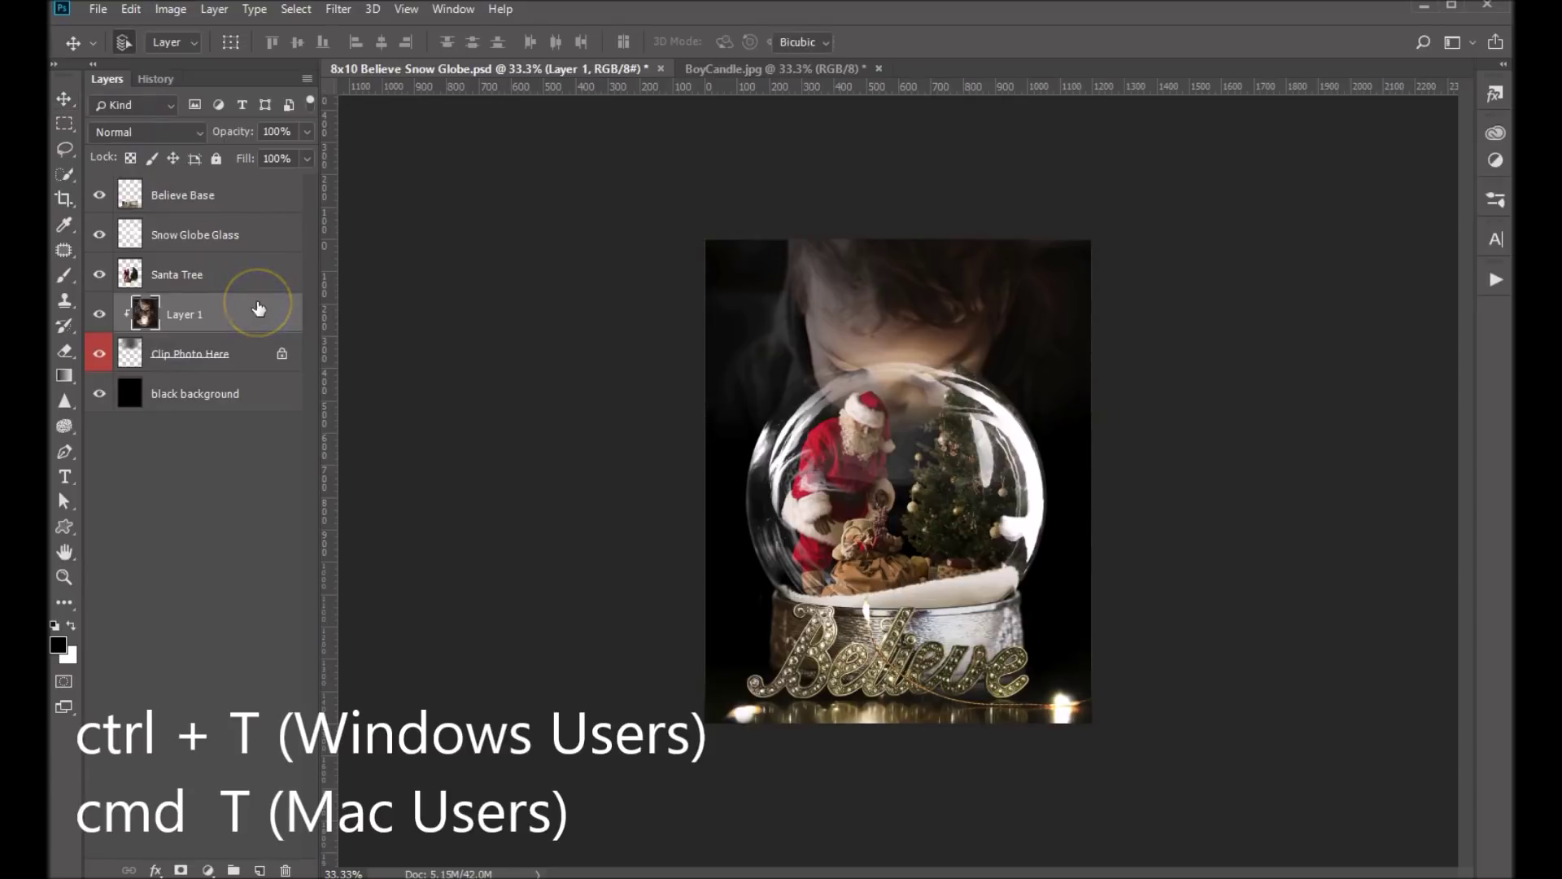
# - Free-transform the clipped boy photo, resizing and centering his candlelit face above the globe
pyautogui.hotkey('ctrl', 't')
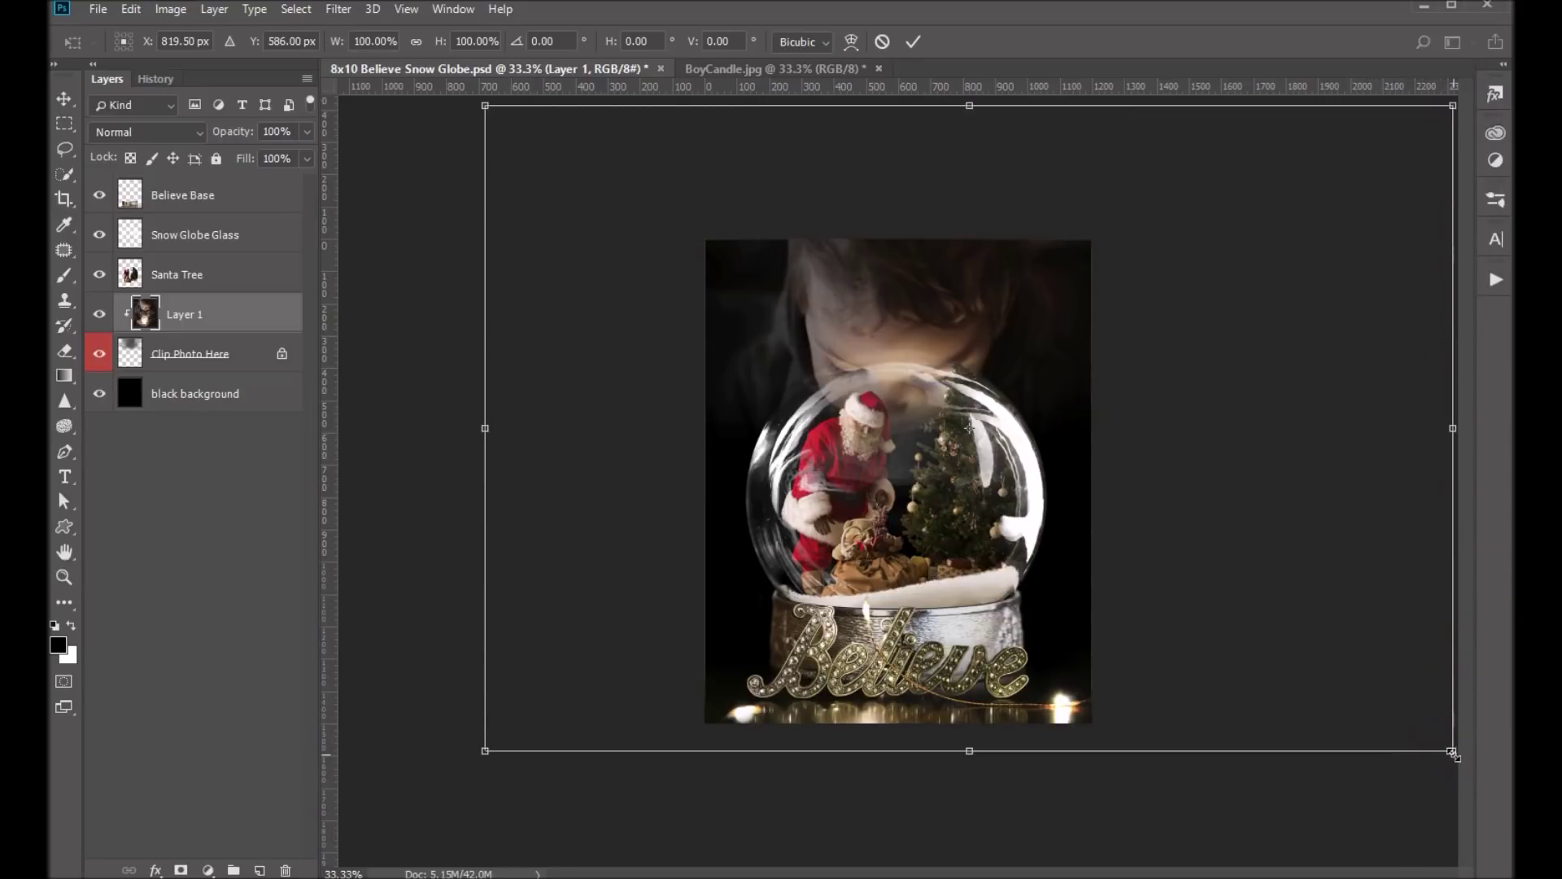
pyautogui.moveTo(1452, 753); pyautogui.dragTo(1349, 680)
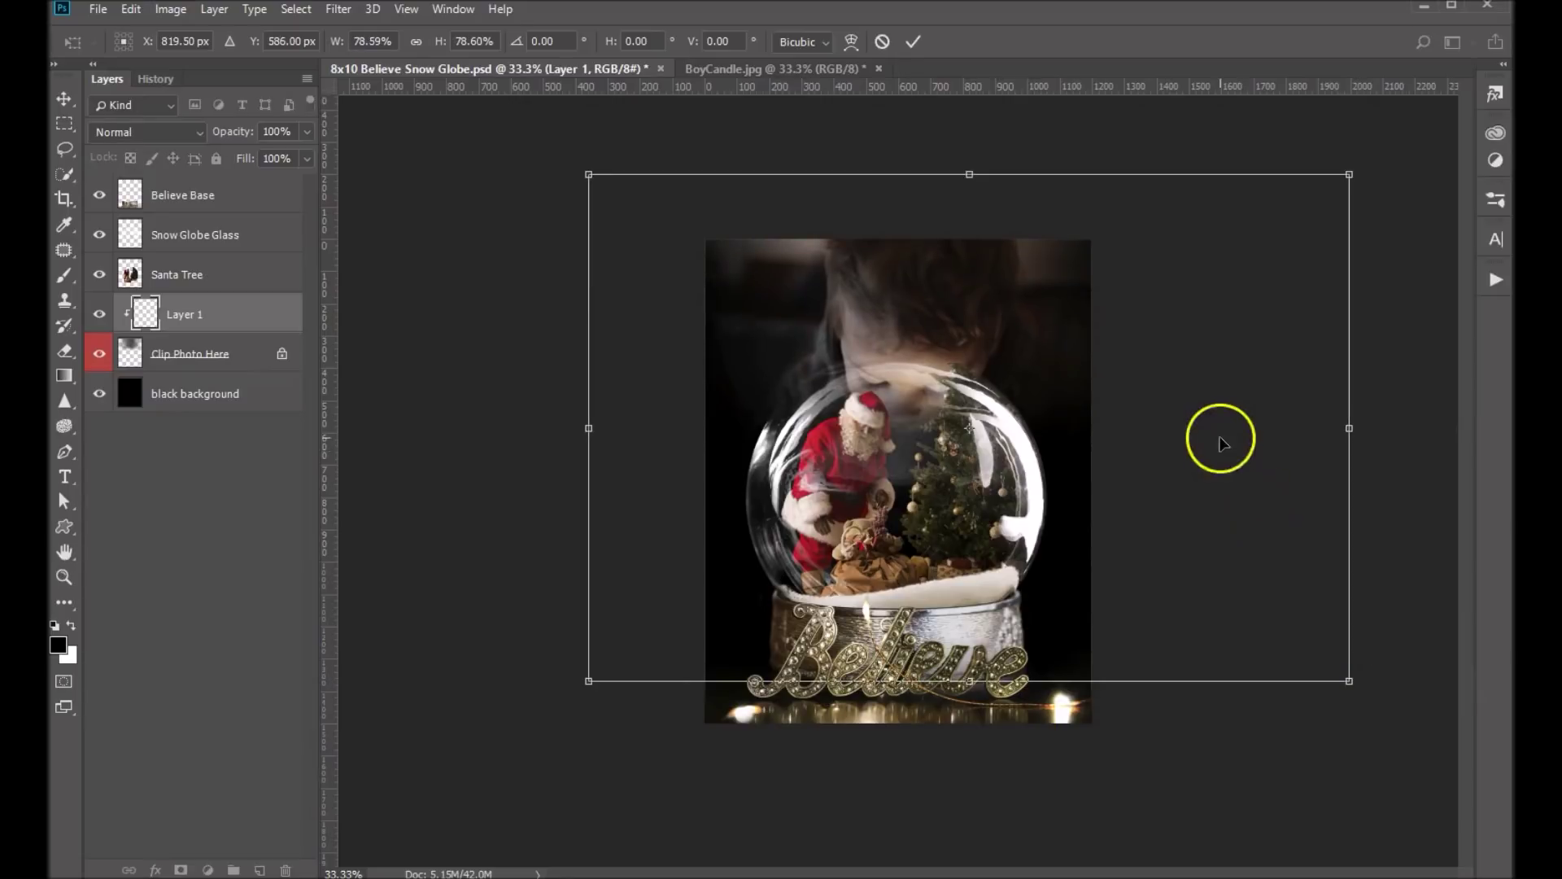
pyautogui.moveTo(1211, 480); pyautogui.dragTo(1200, 414)
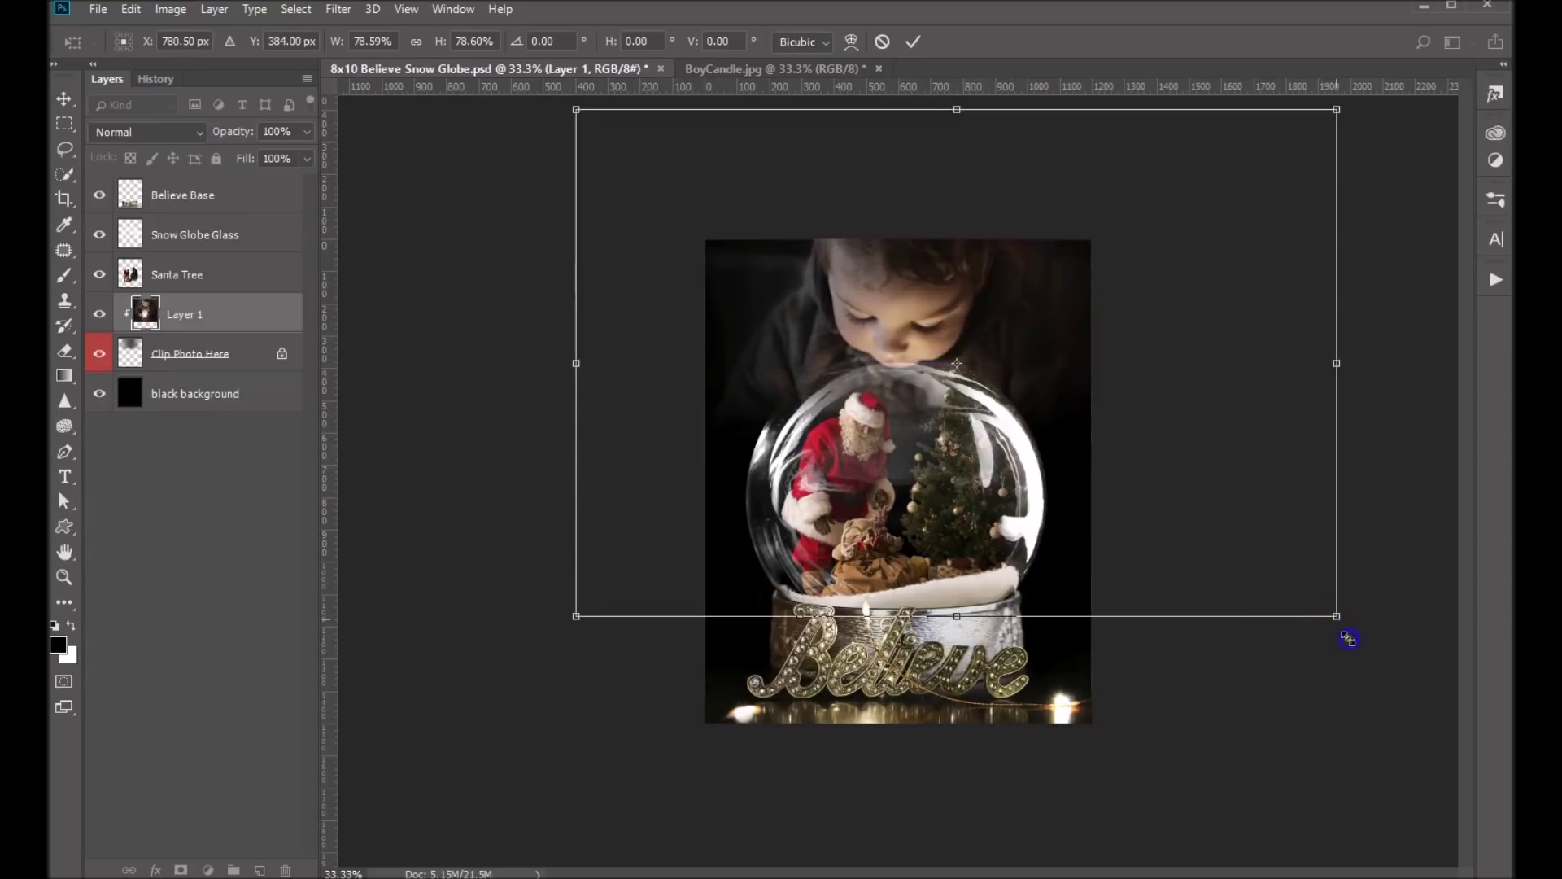
pyautogui.moveTo(1335, 616); pyautogui.dragTo(1361, 654)
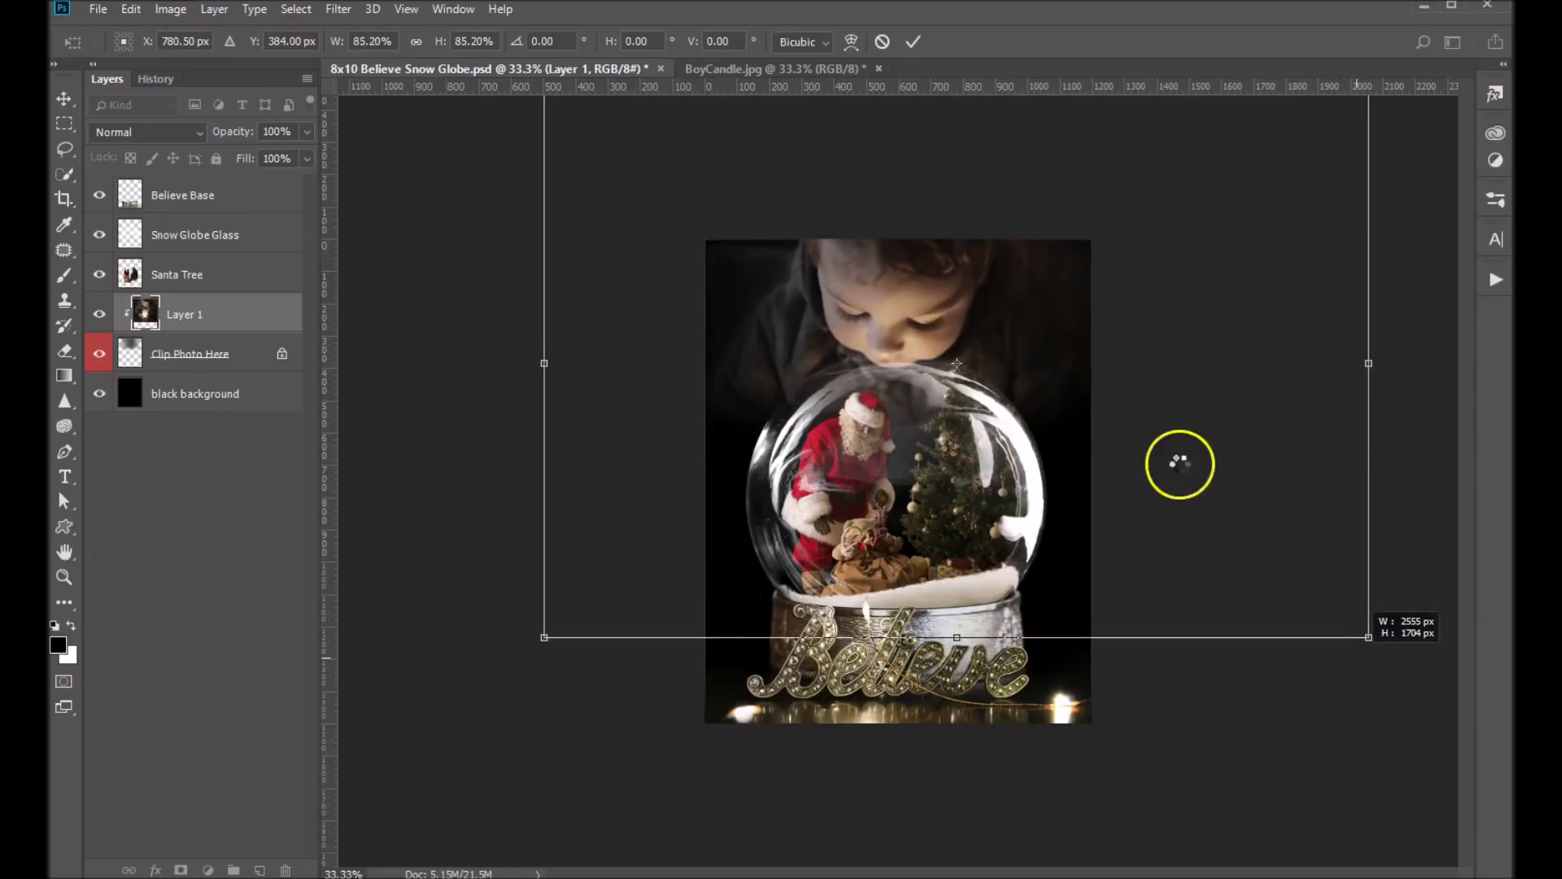
pyautogui.moveTo(1201, 498); pyautogui.dragTo(1220, 495)
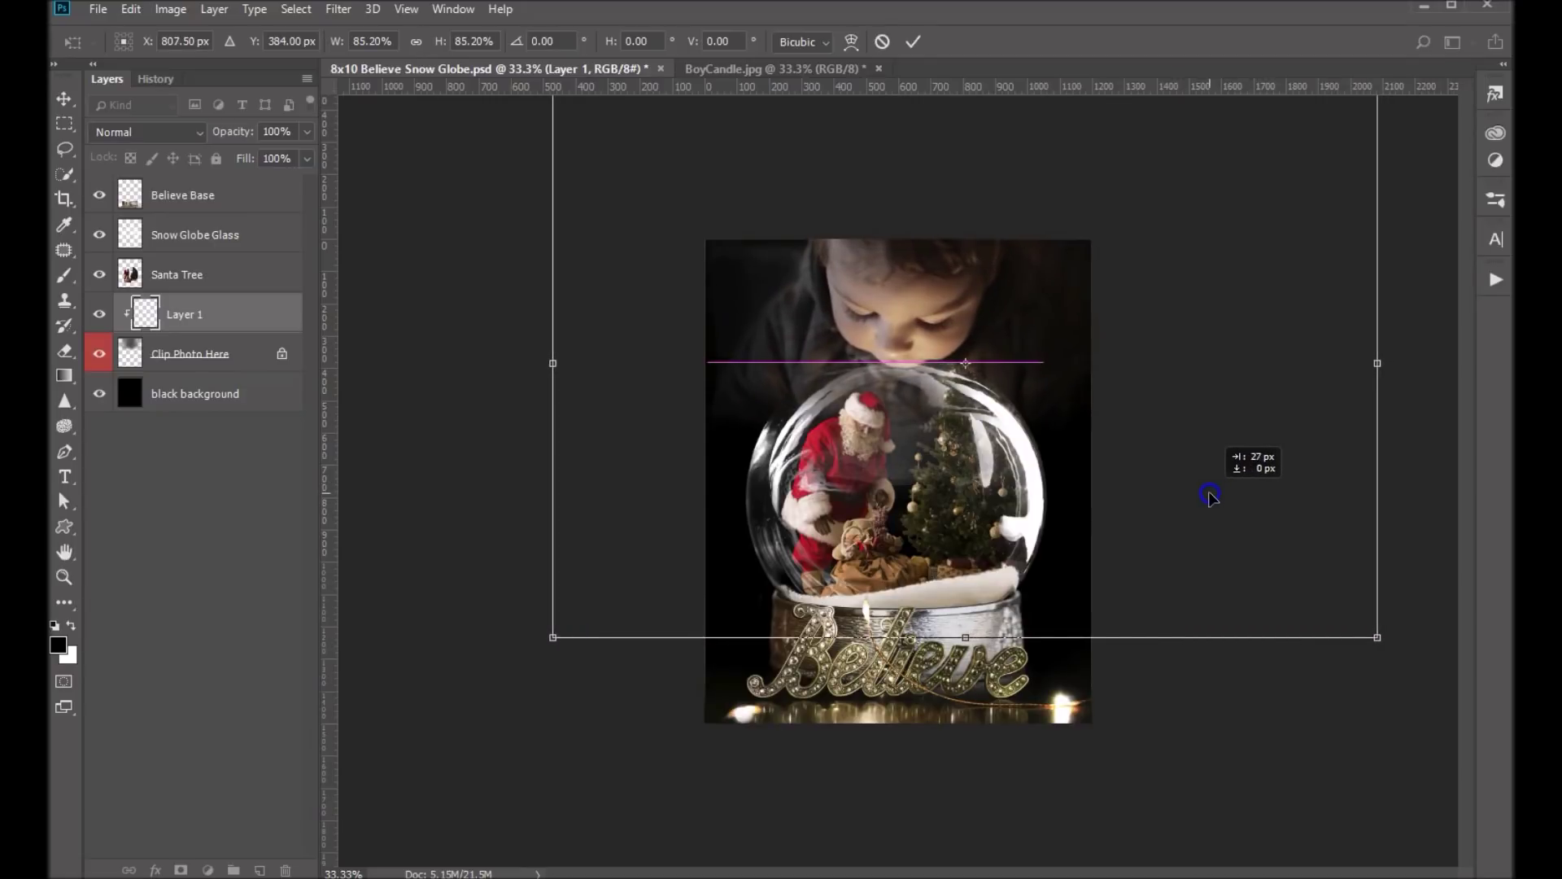
pyautogui.moveTo(1221, 495); pyautogui.dragTo(1210, 499)
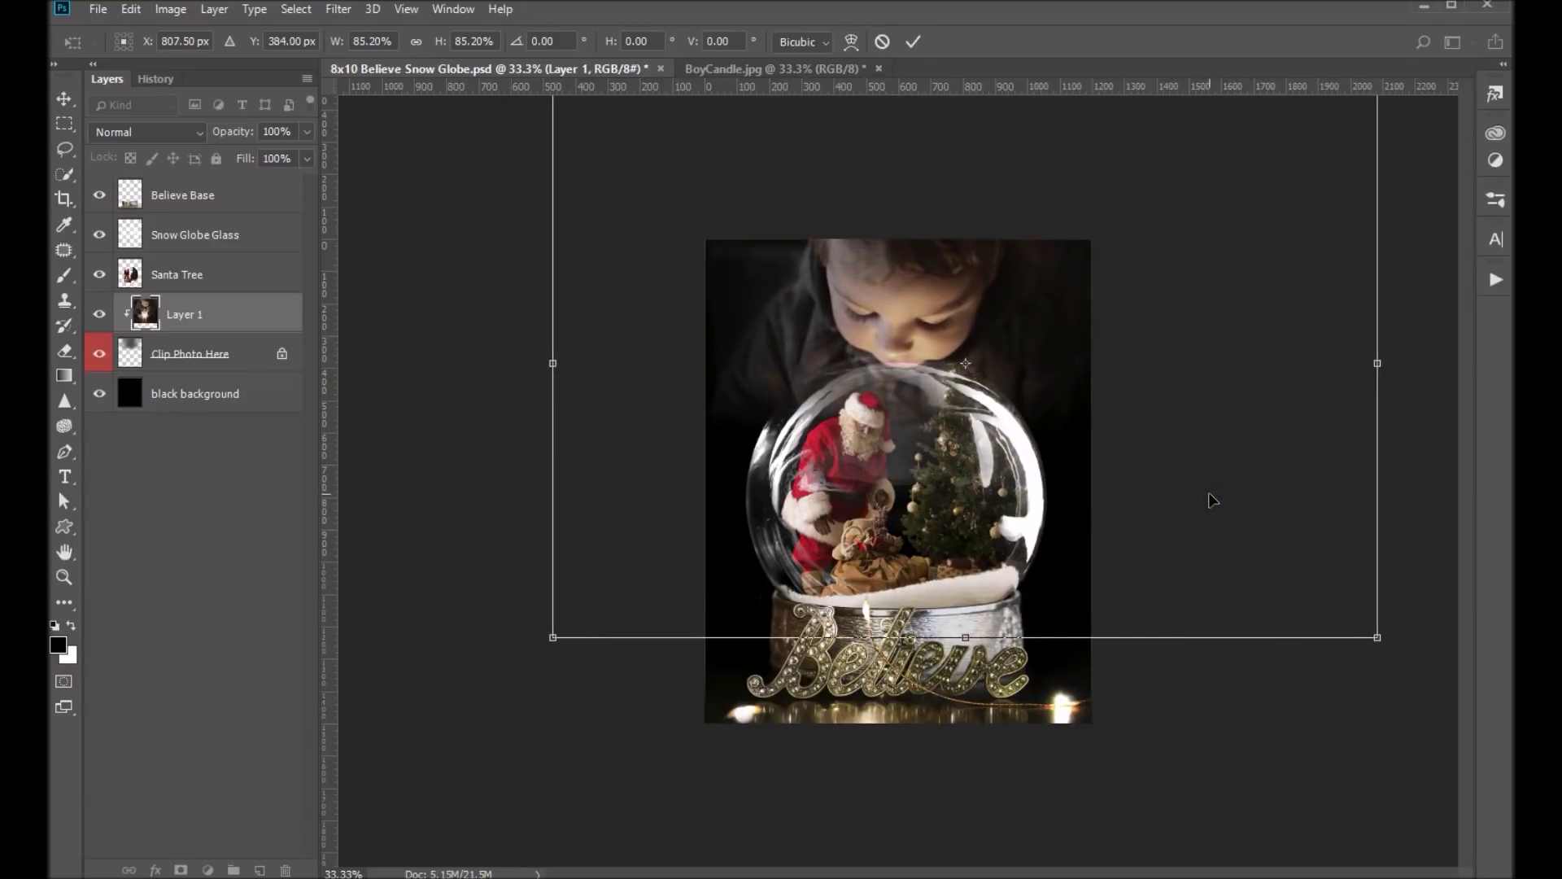
pyautogui.press('Return')
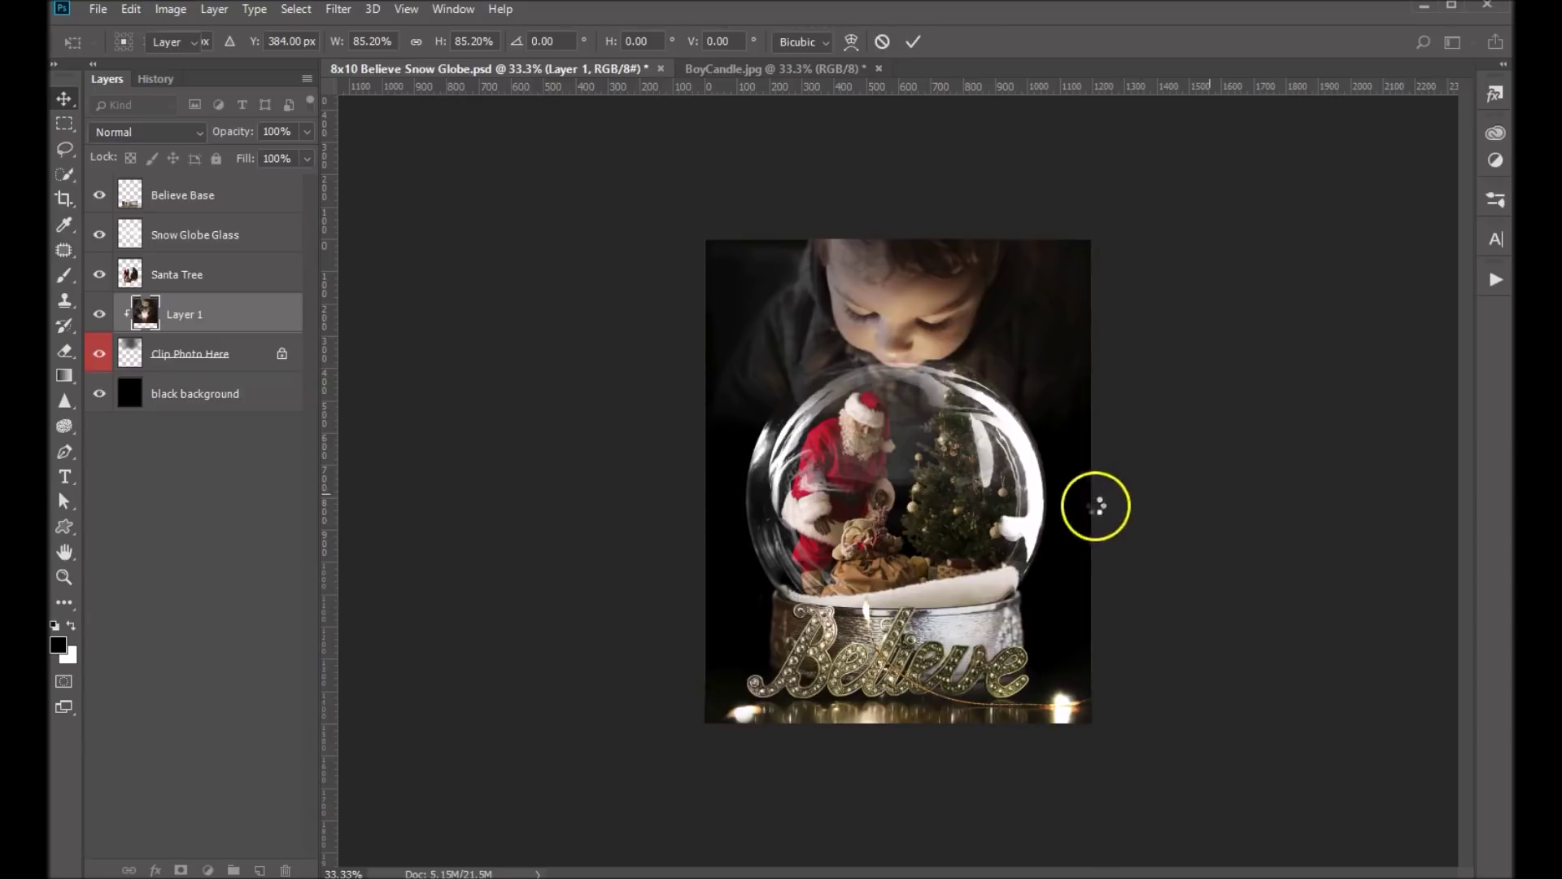
pyautogui.hotkey('ctrl', '+')
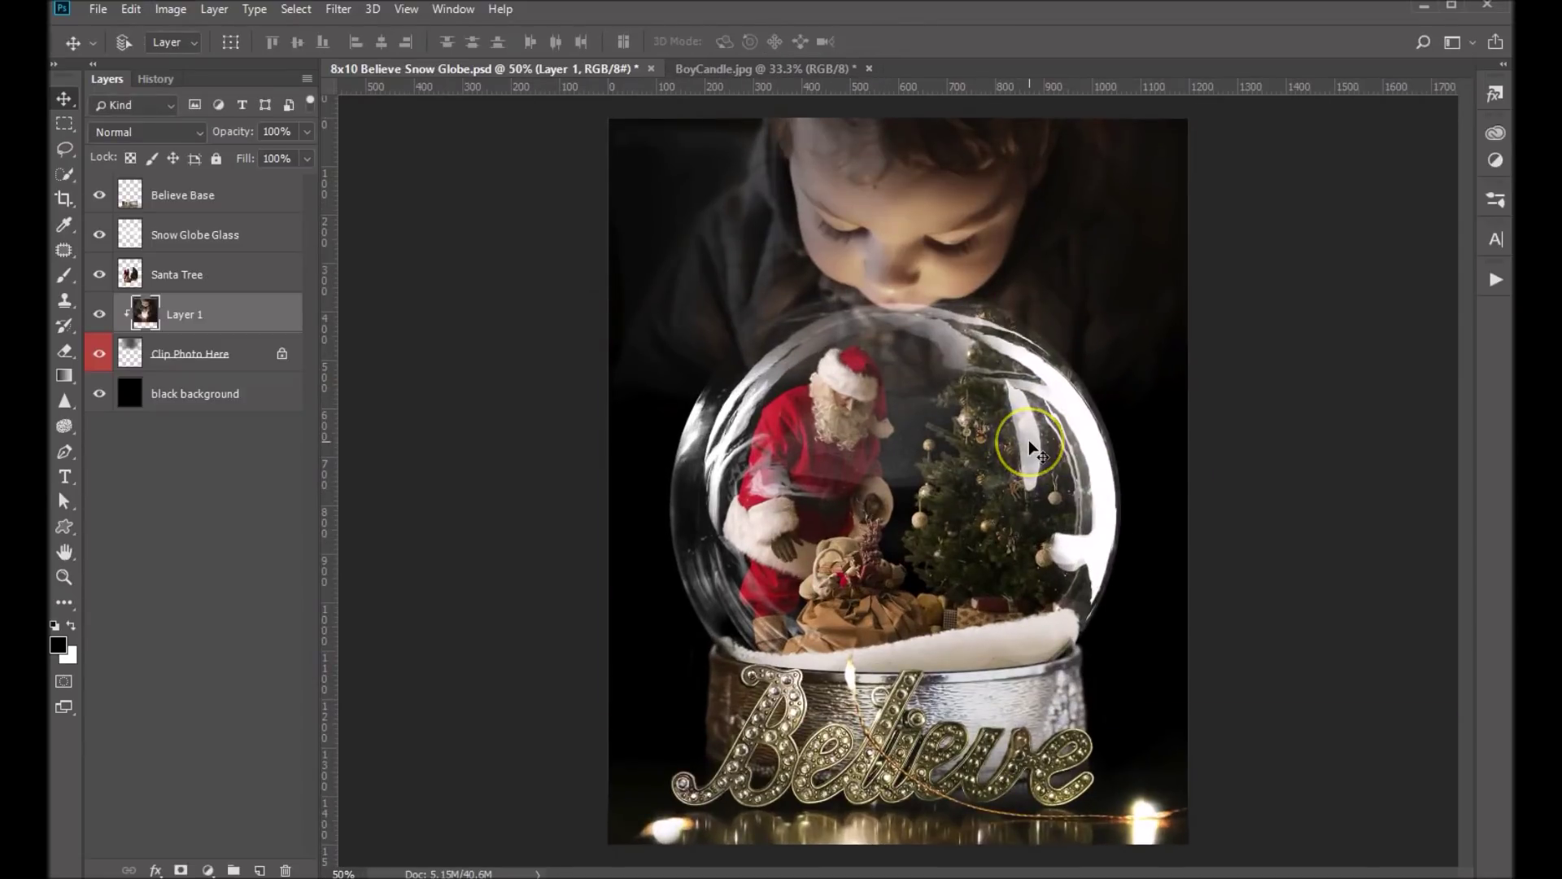